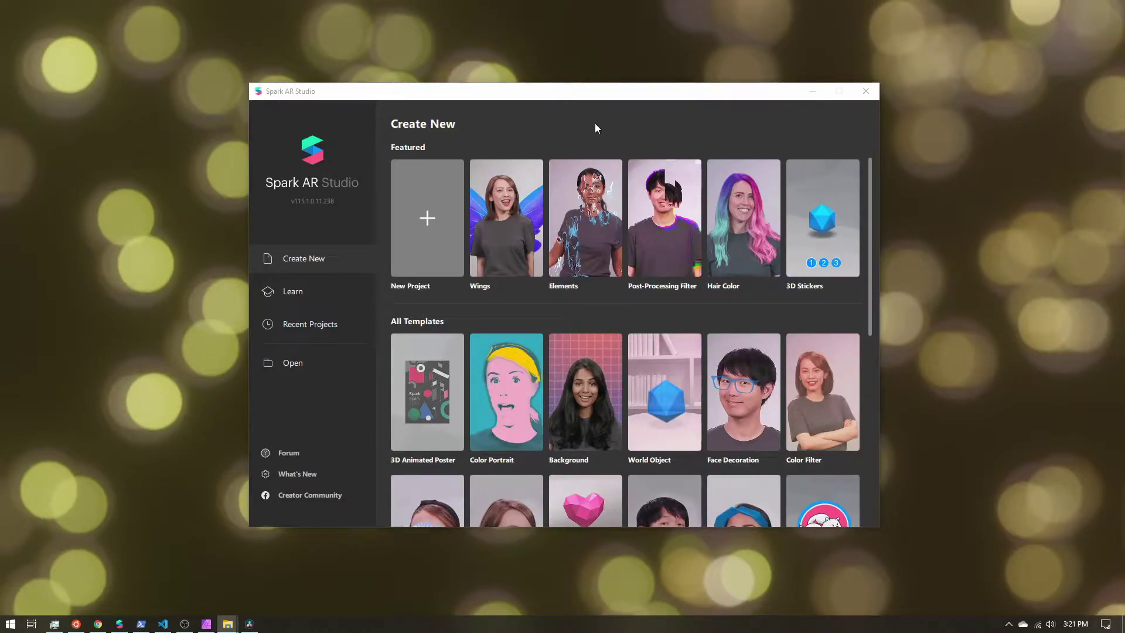
- Create a project from the Face Decoration template, maximize its window and enlarge the iPhone 8 preview
{"action": "left_click", "coordinate": [739, 405]}
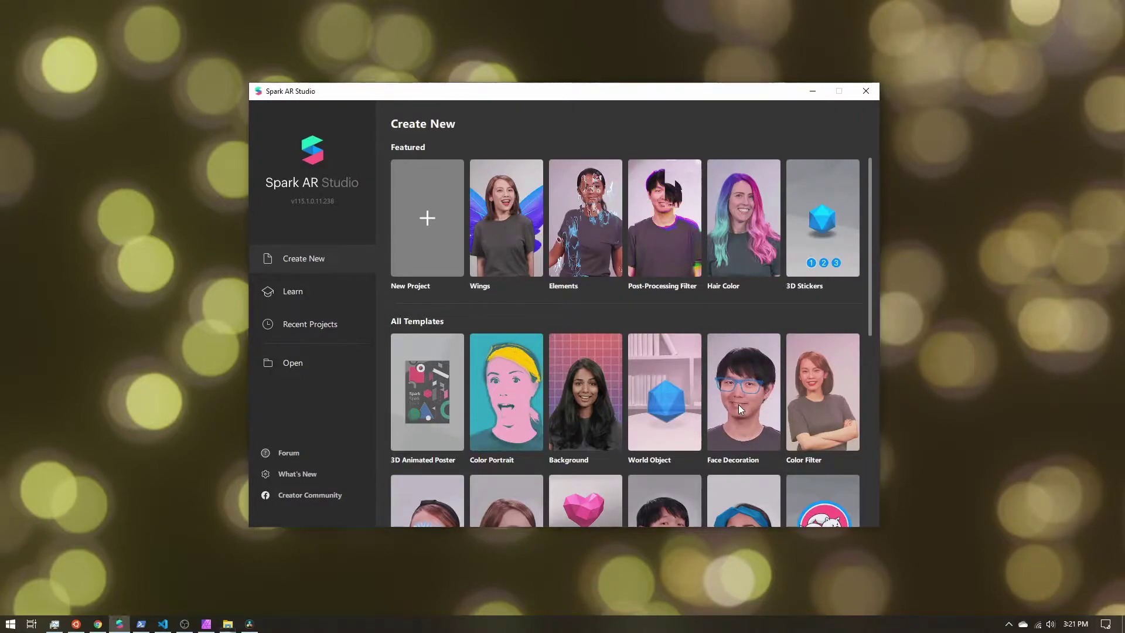
{"action": "left_click", "coordinate": [729, 396]}
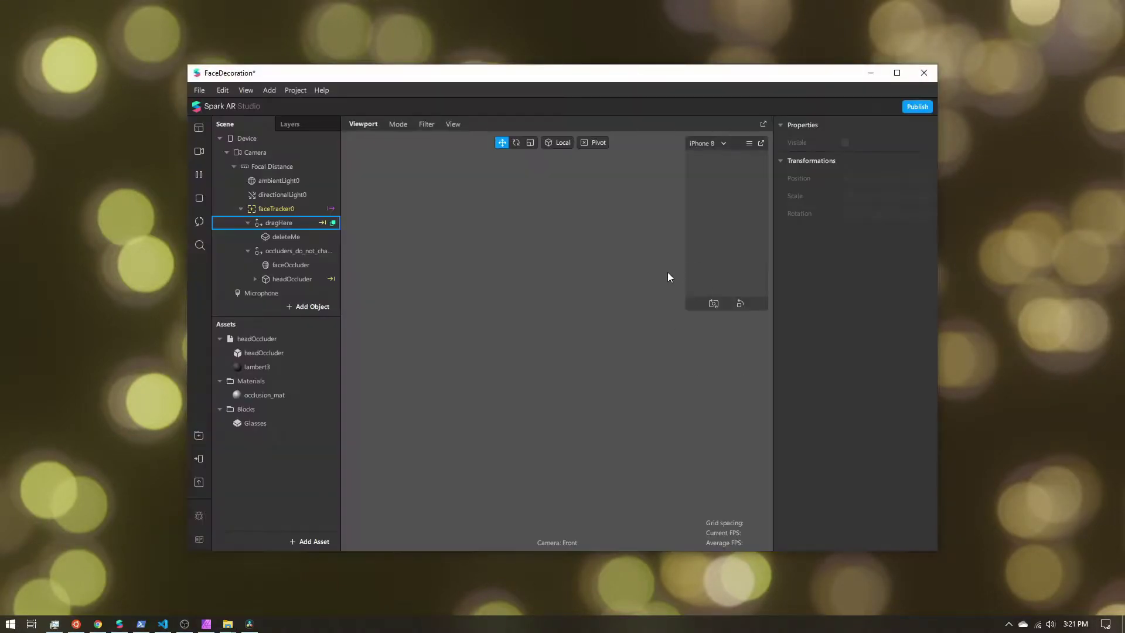
{"action": "left_click", "coordinate": [896, 75]}
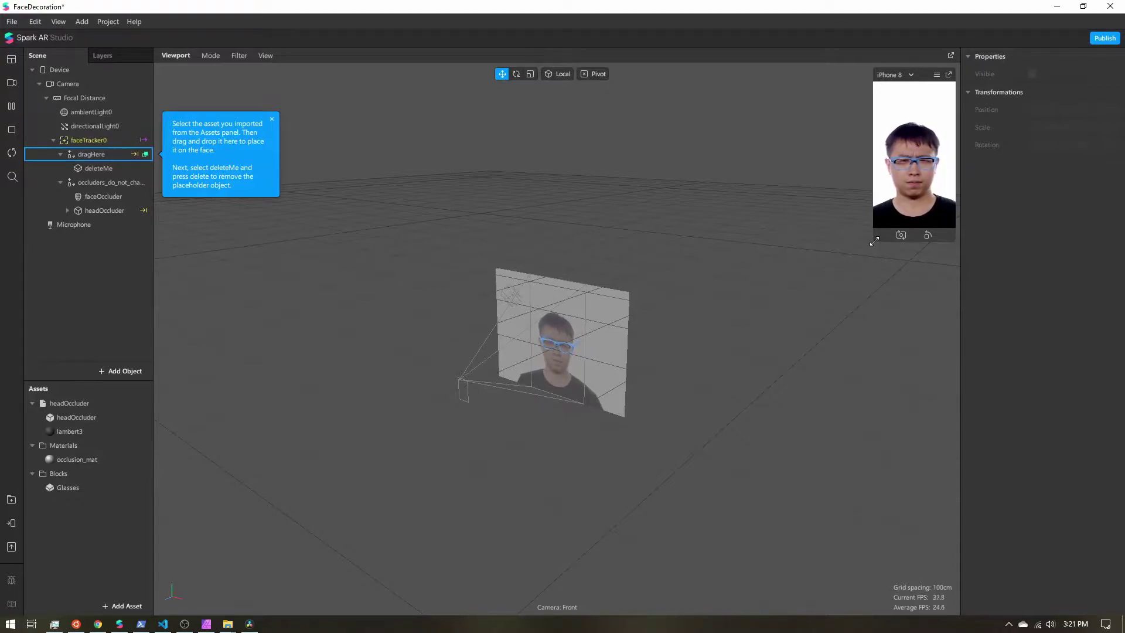
{"action": "left_click_drag", "start_coordinate": [874, 241], "coordinate": [668, 600]}
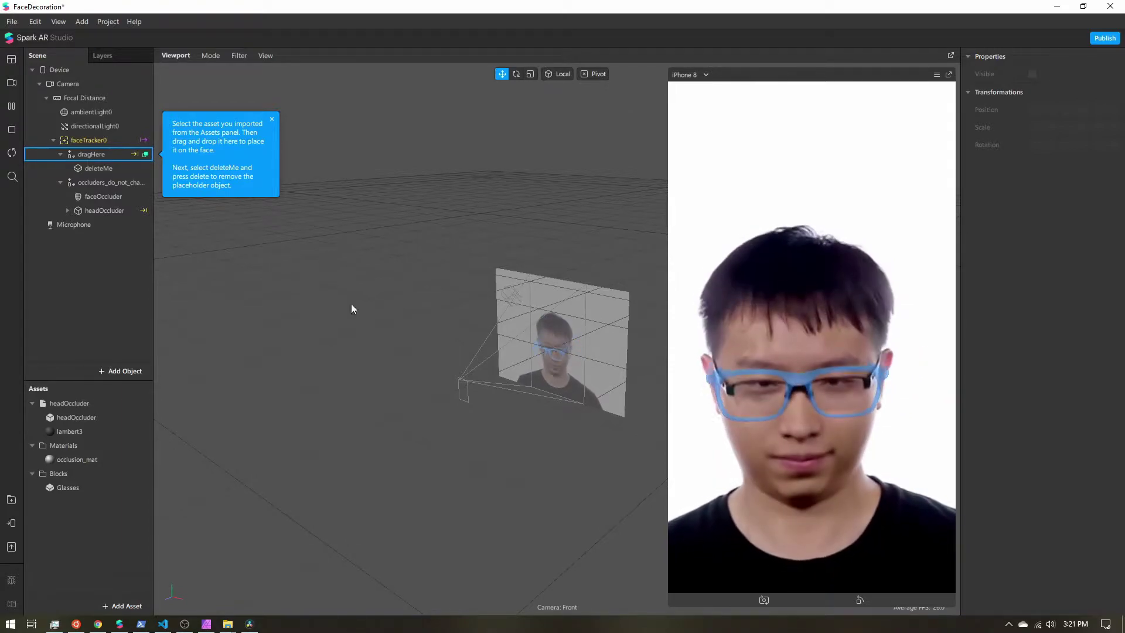
- Insert a 2D Rectangle object into the scene
{"action": "left_click", "coordinate": [126, 371]}
{"action": "scroll", "coordinate": [76, 290], "scroll_direction": "down", "scroll_amount": 3}
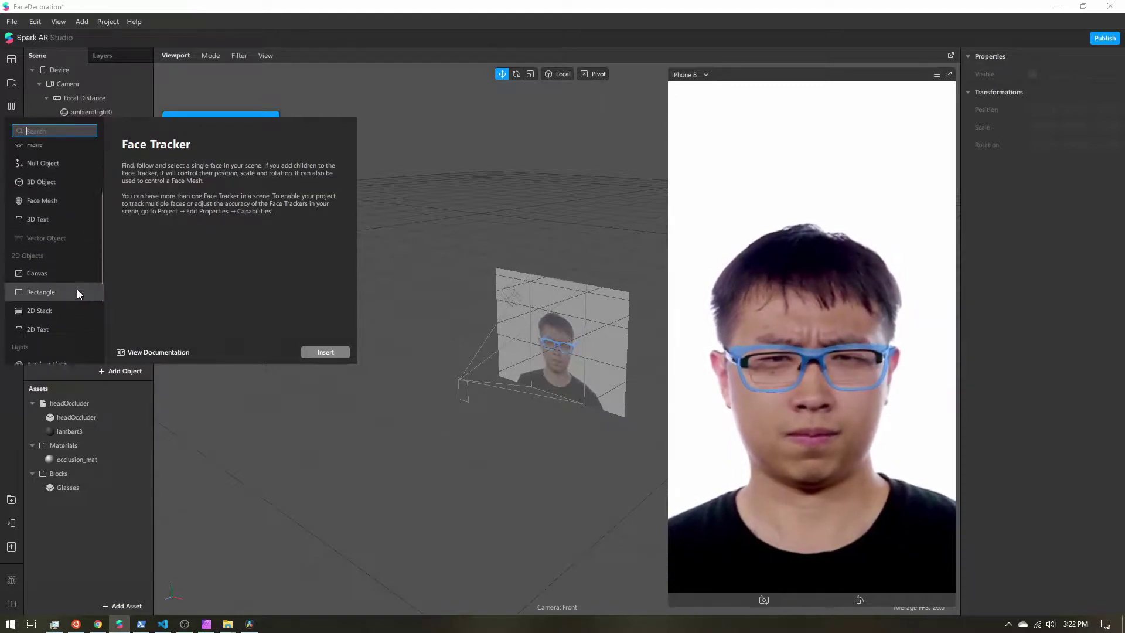
{"action": "scroll", "coordinate": [77, 290], "scroll_direction": "down", "scroll_amount": 3}
{"action": "left_click", "coordinate": [46, 209]}
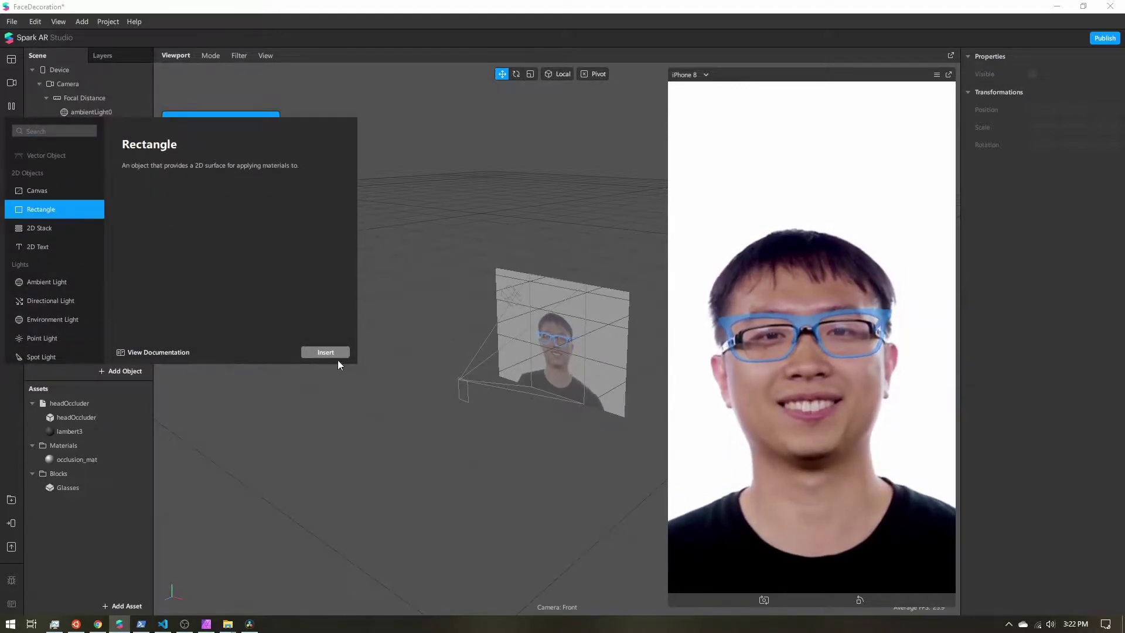
{"action": "left_click", "coordinate": [333, 354]}
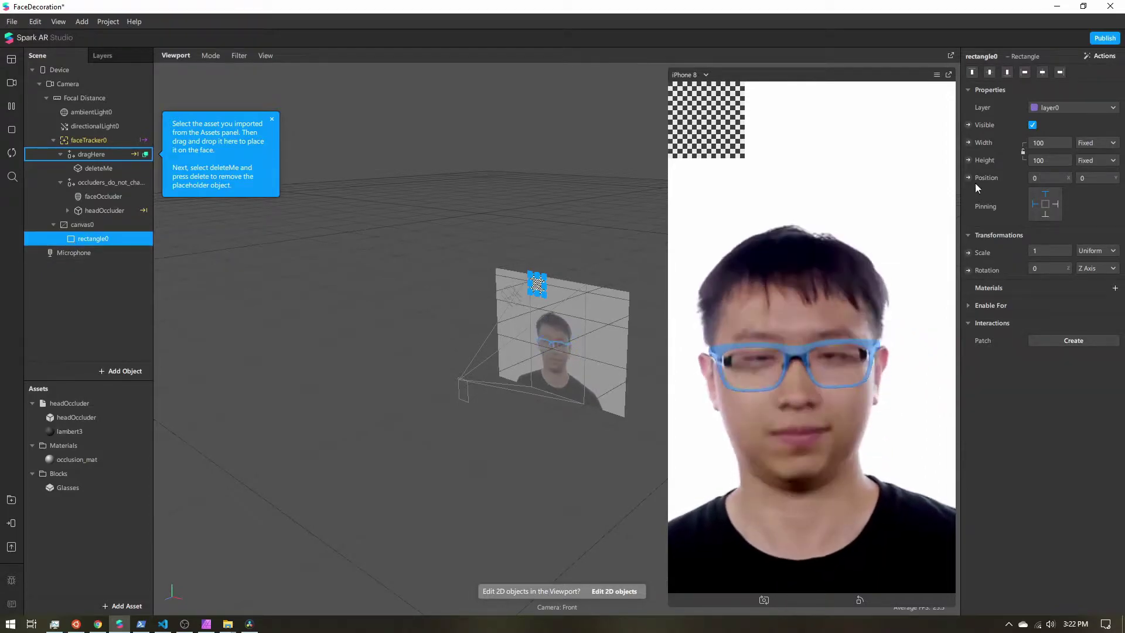
- Set the rectangle's width and height to Relative sizing at 100 each so it fills the screen
{"action": "left_click", "coordinate": [1049, 161]}
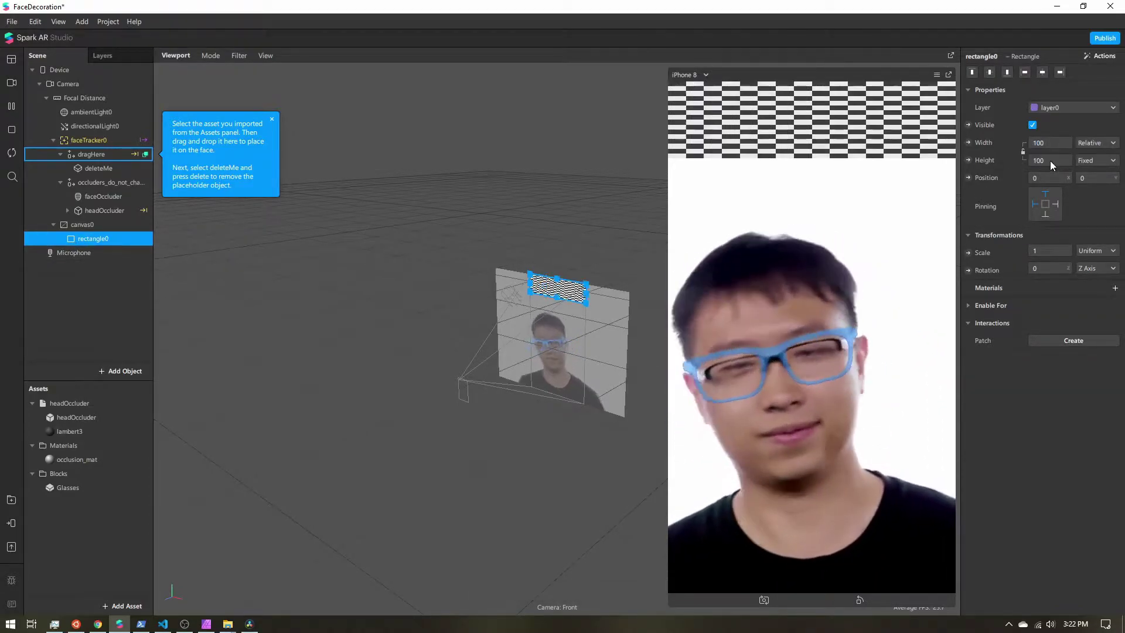
{"action": "left_click", "coordinate": [1051, 160]}
{"action": "left_click", "coordinate": [1052, 177]}
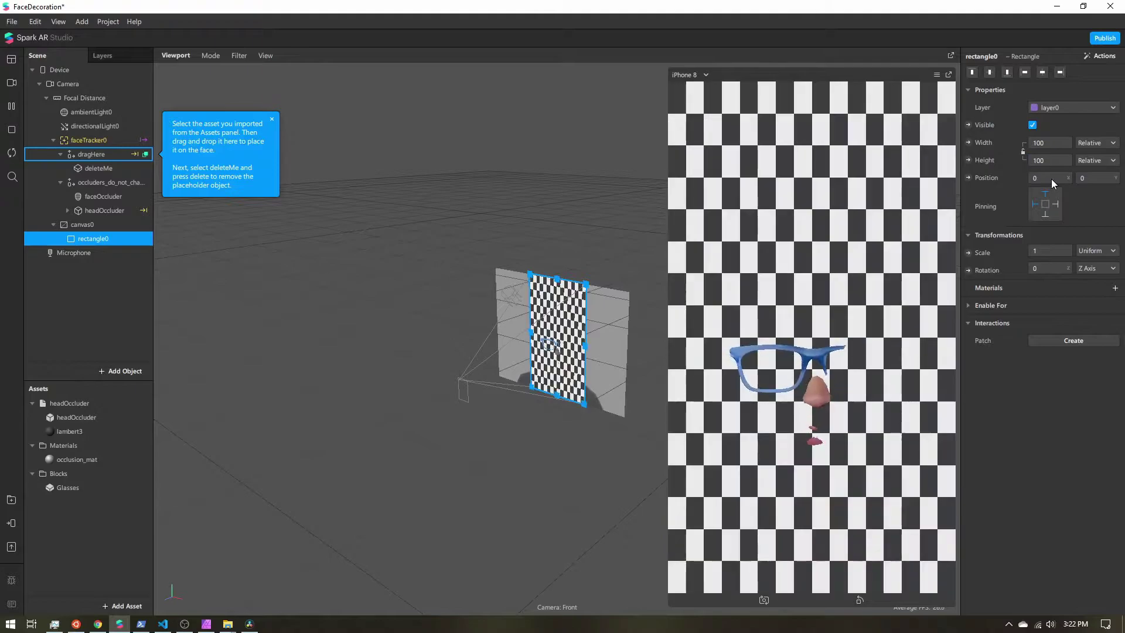
- Add a Person segmentation texture to the Camera
{"action": "left_click", "coordinate": [67, 85]}
{"action": "left_click", "coordinate": [1115, 160]}
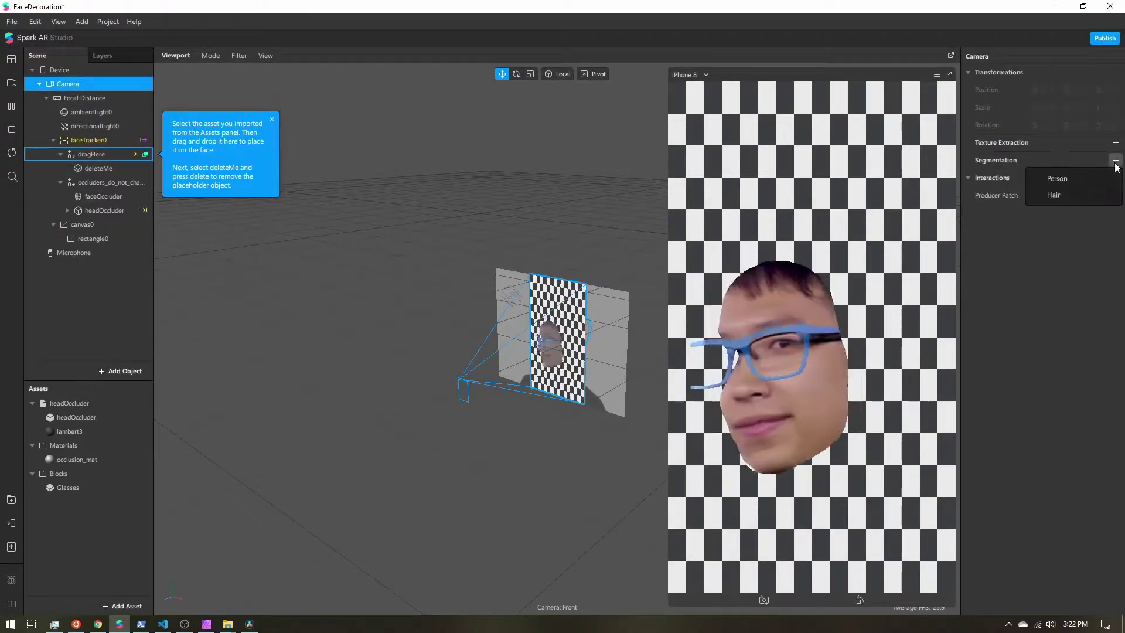
{"action": "left_click", "coordinate": [1059, 178]}
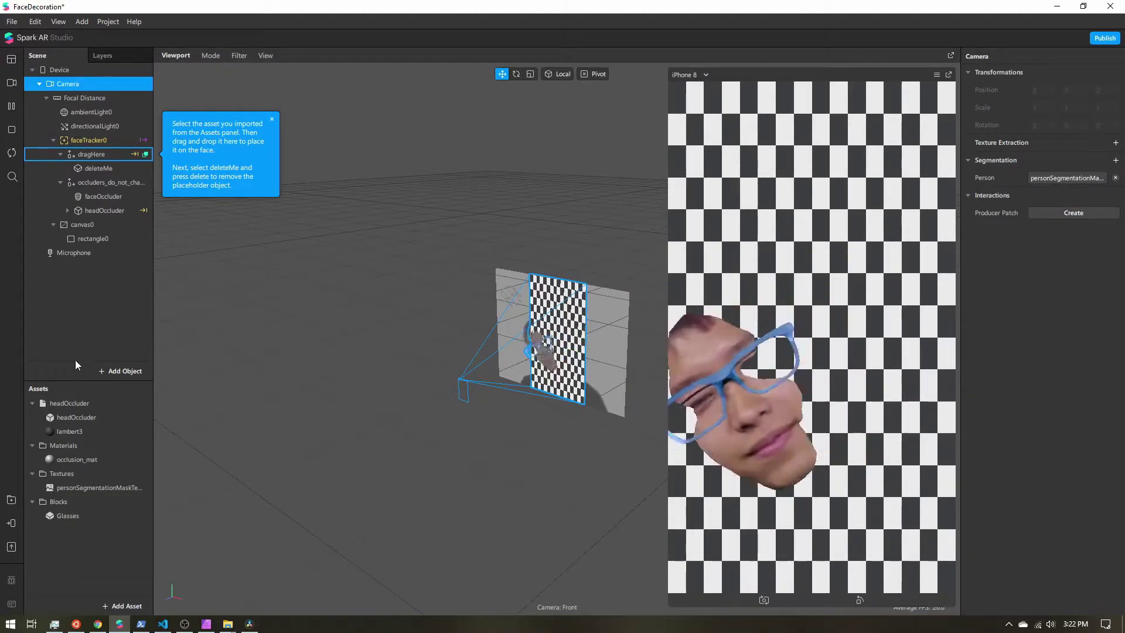
- Create a new material for rectangle0
{"action": "left_click", "coordinate": [98, 239]}
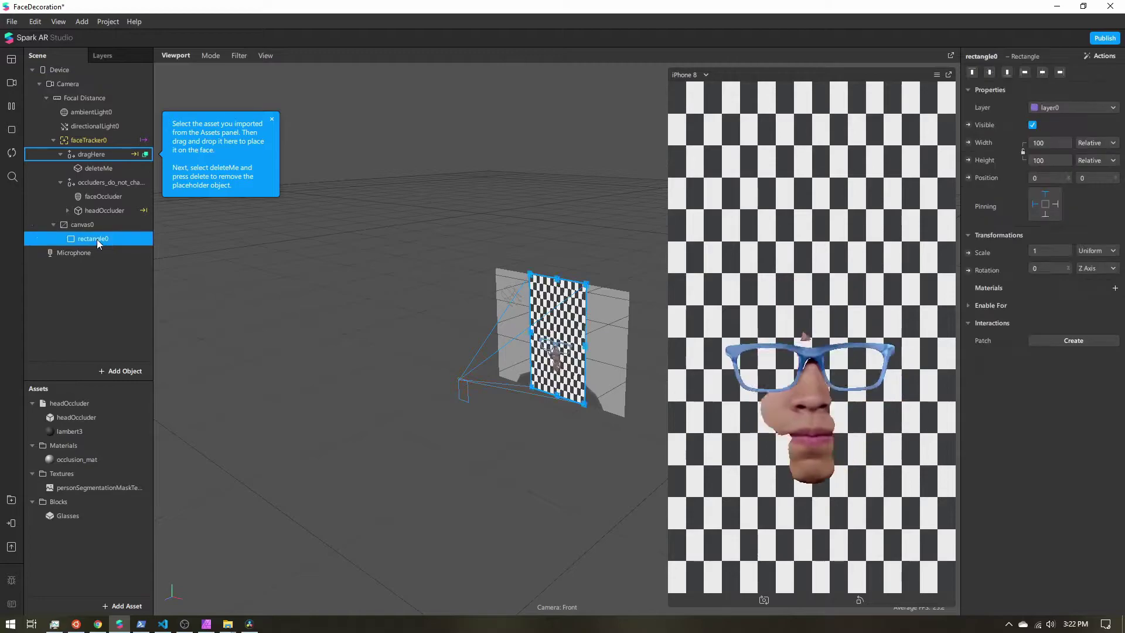
{"action": "left_click", "coordinate": [1117, 289]}
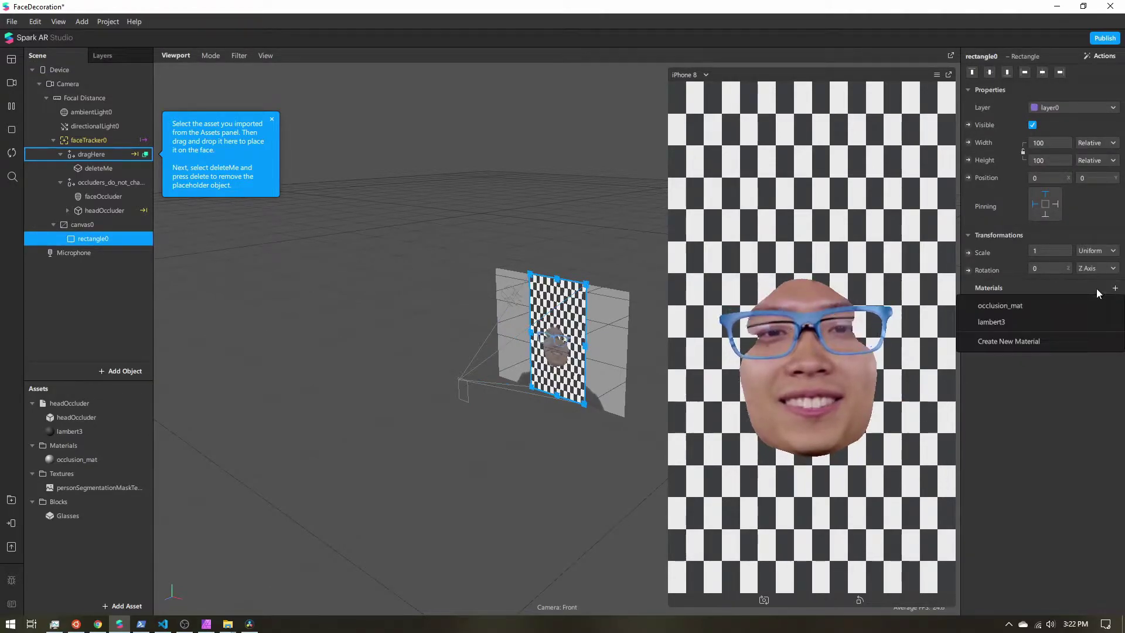
{"action": "left_click", "coordinate": [1018, 343]}
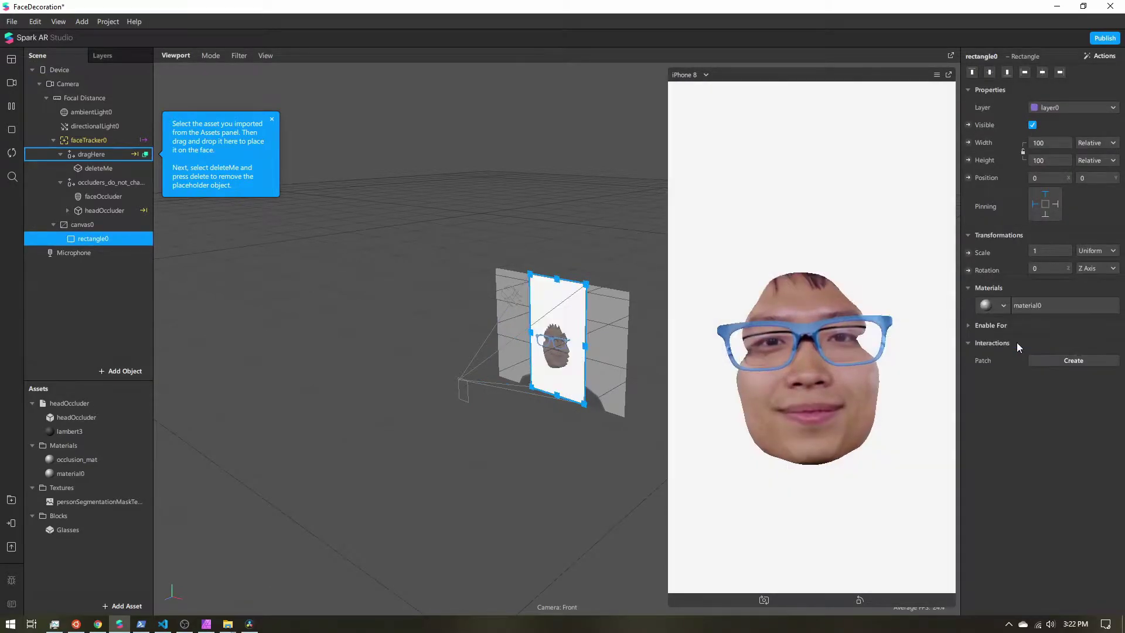
- Rename the rectangle's material as background and set its shader type to Flat
{"action": "left_click", "coordinate": [71, 473]}
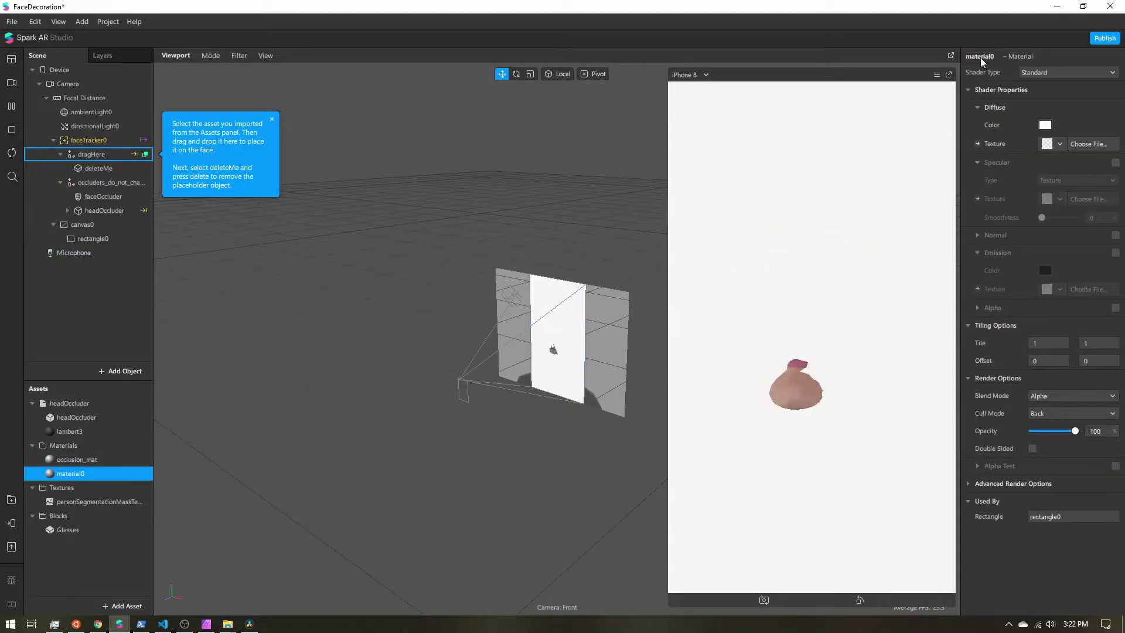
{"action": "type", "text": "background"}
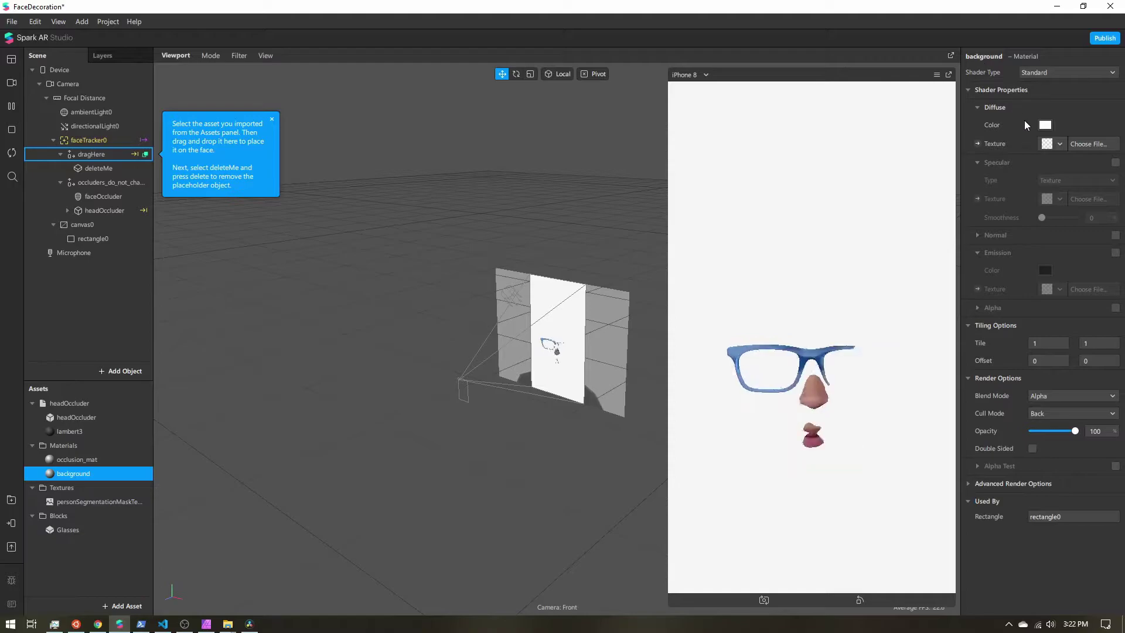
{"action": "left_click", "coordinate": [1076, 72]}
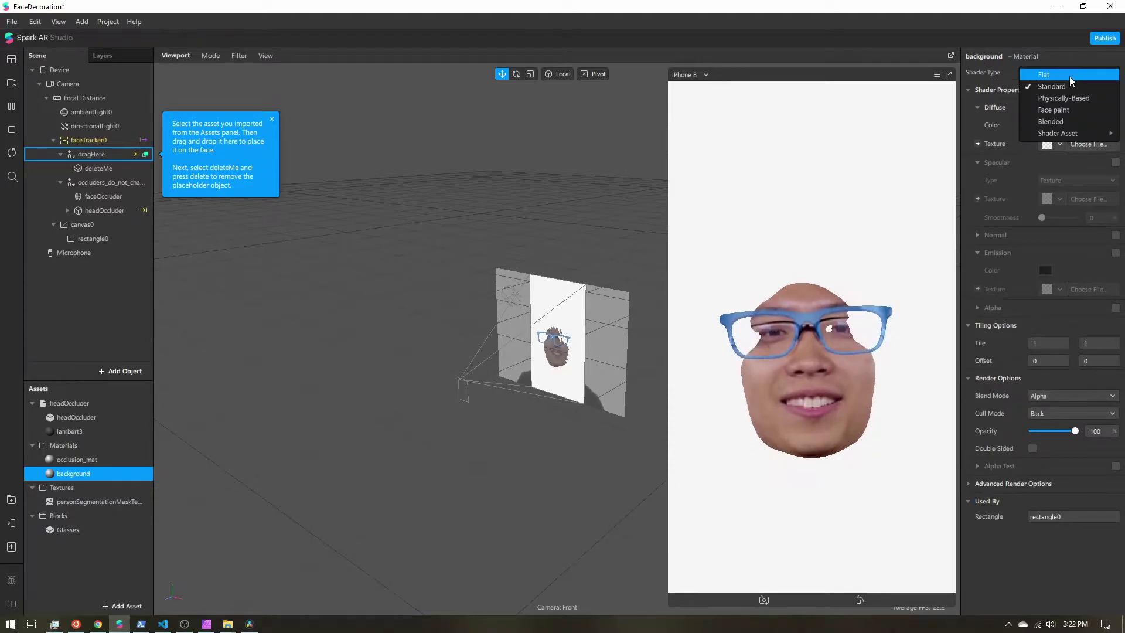
{"action": "left_click", "coordinate": [1070, 76]}
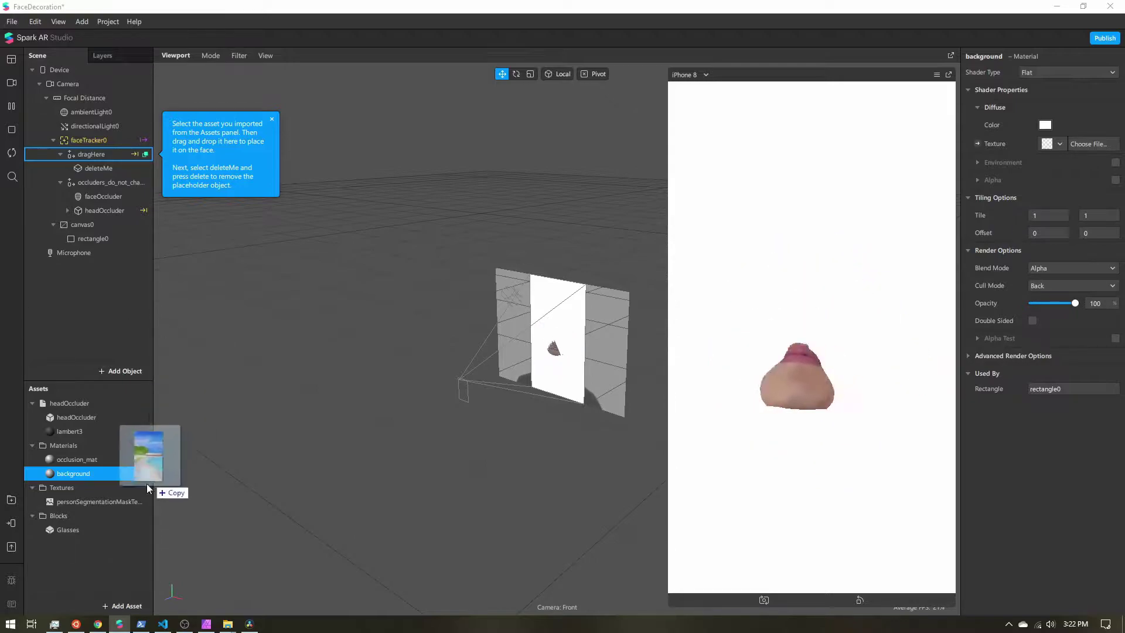
- Import the beach image into the assets and apply it as the background material's diffuse texture
{"action": "left_click_drag", "start_coordinate": [146, 484], "coordinate": [93, 568]}
{"action": "left_click", "coordinate": [65, 516]}
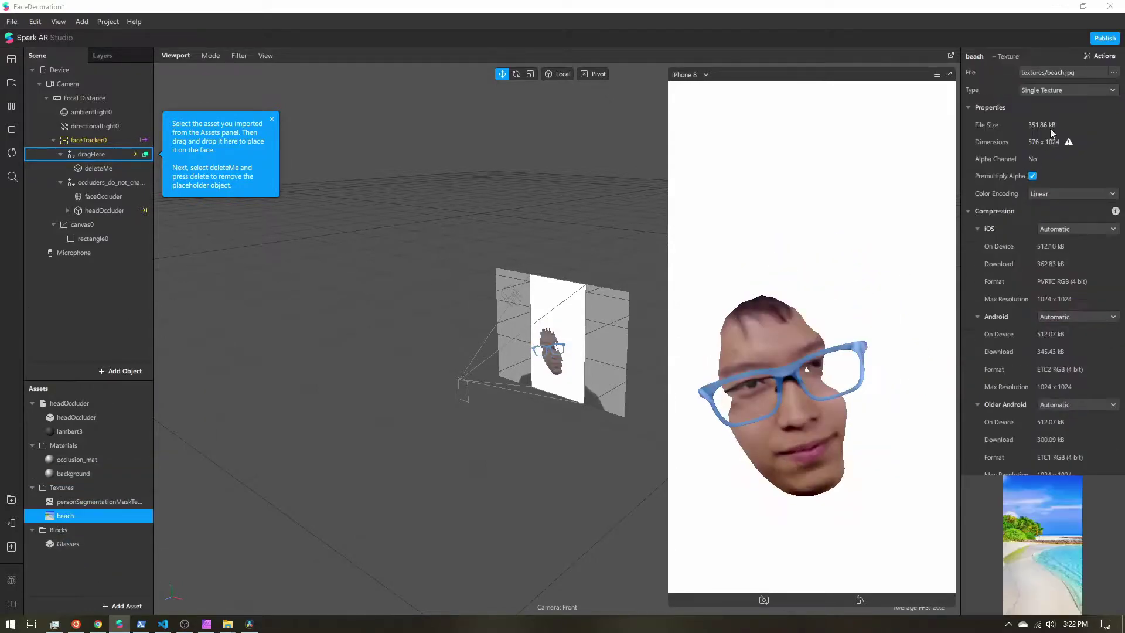
{"action": "left_click", "coordinate": [85, 473]}
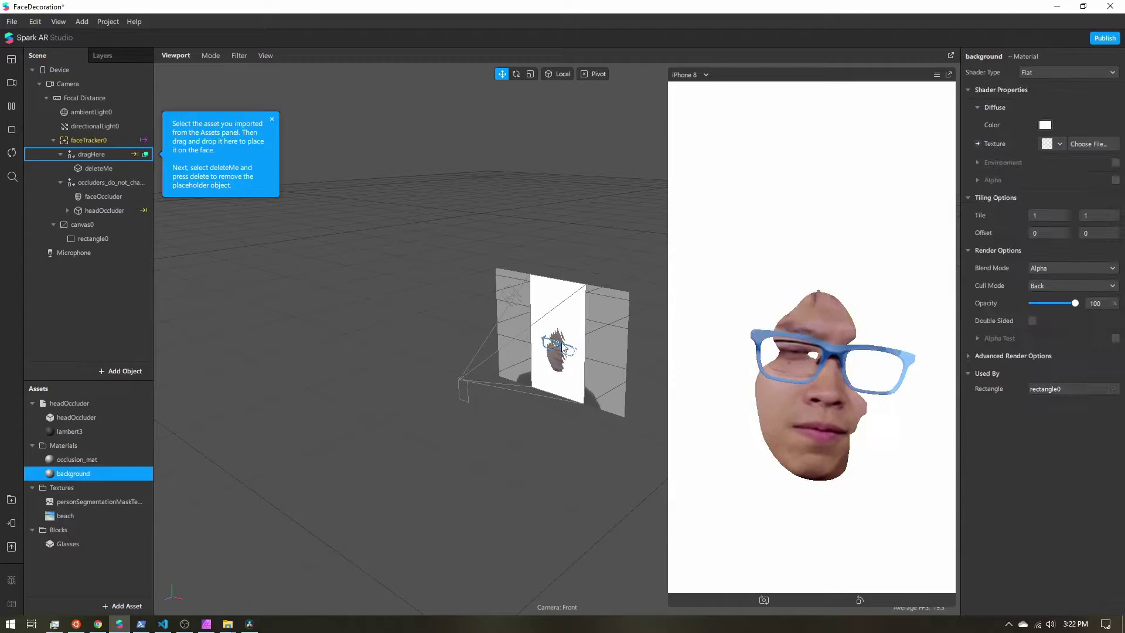
{"action": "left_click", "coordinate": [1050, 143]}
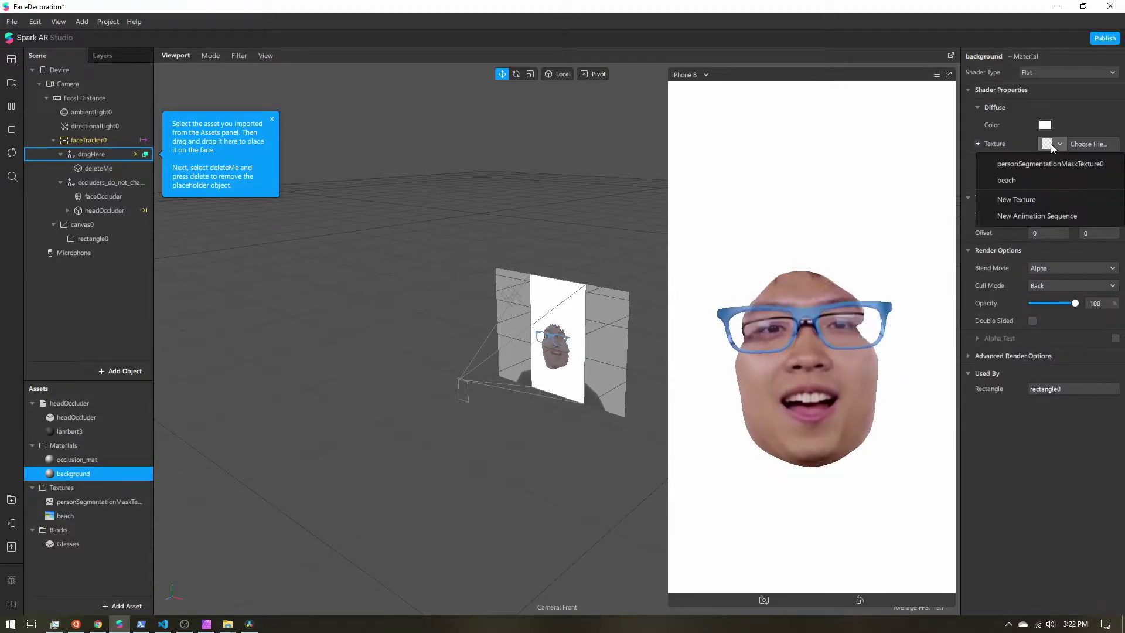
{"action": "left_click", "coordinate": [1017, 184]}
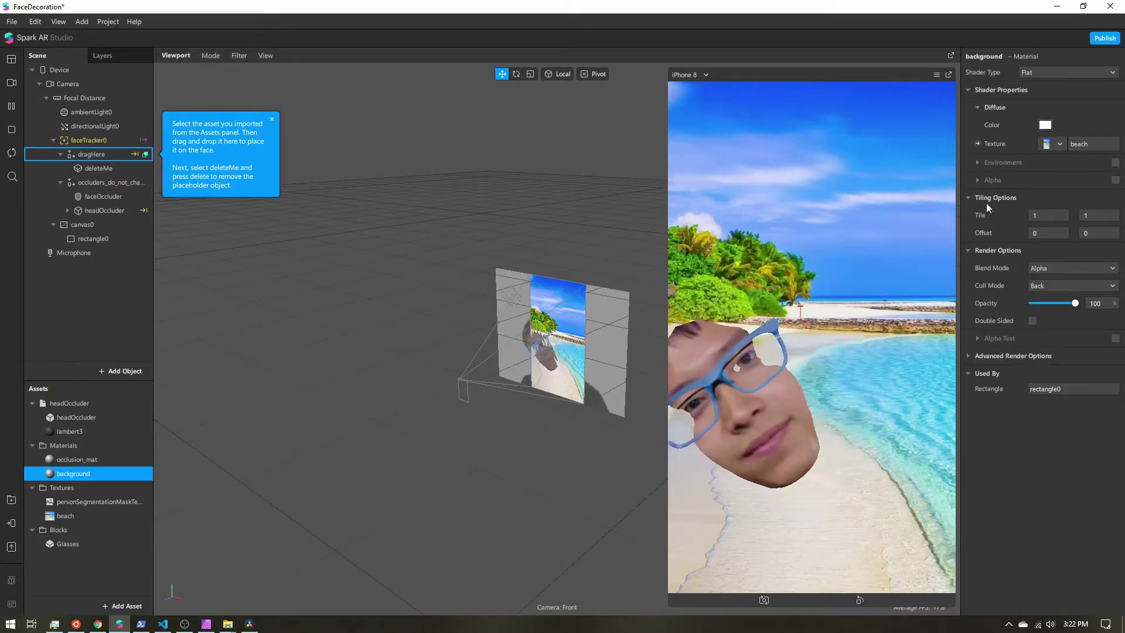
- Enable Alpha on the background material using personSegmentationMaskTexture0, and invert the mask
{"action": "left_click", "coordinate": [1115, 180]}
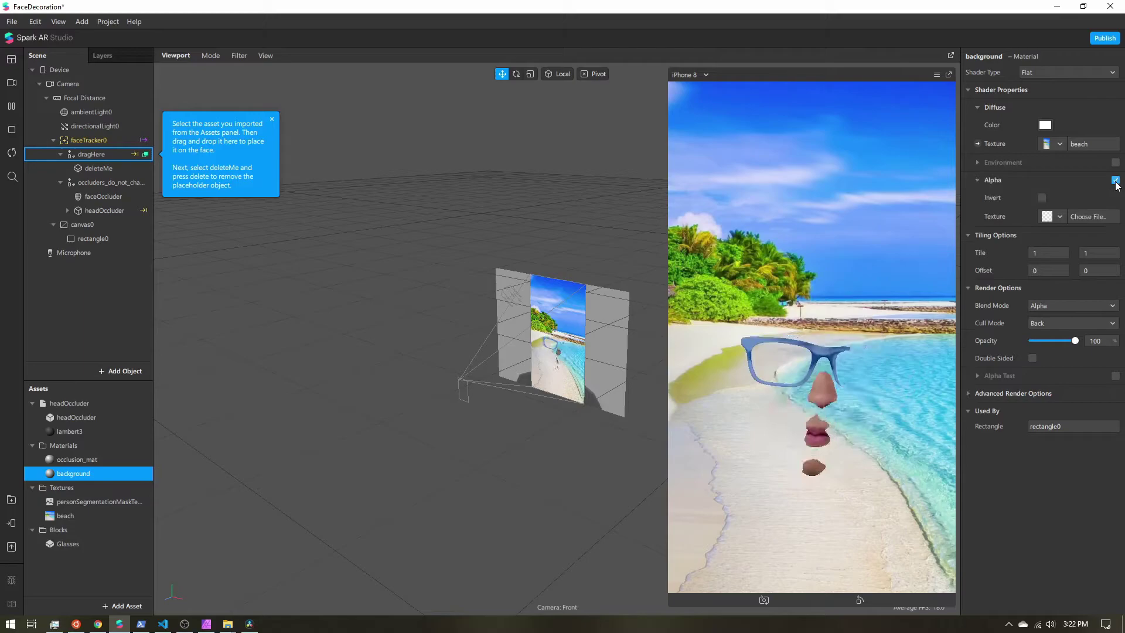
{"action": "left_click", "coordinate": [1052, 217]}
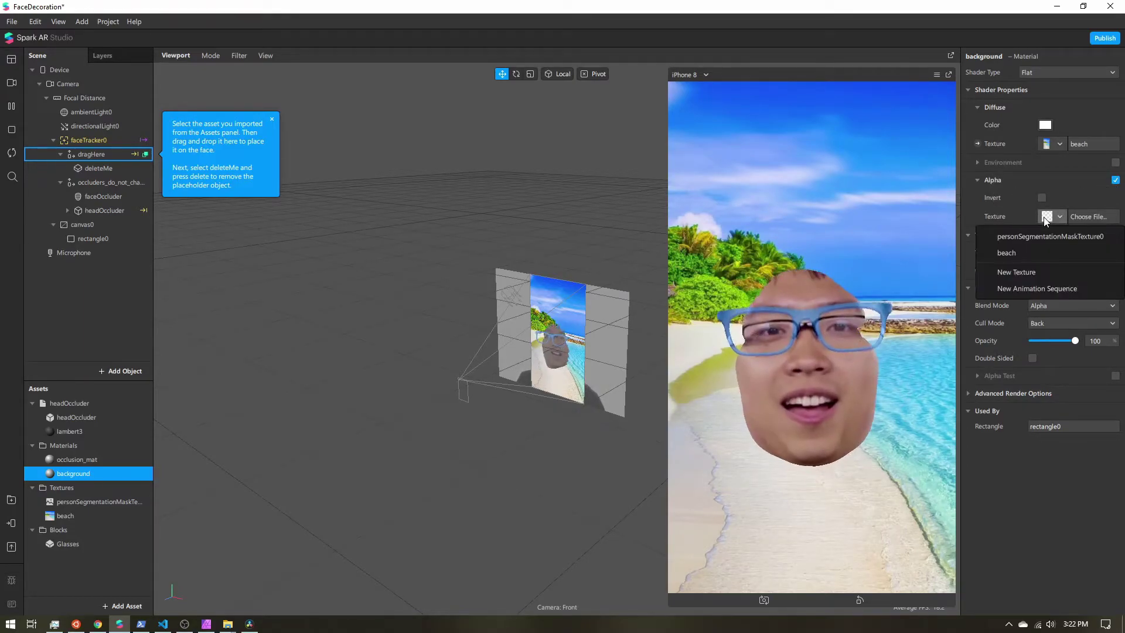
{"action": "left_click", "coordinate": [1032, 240]}
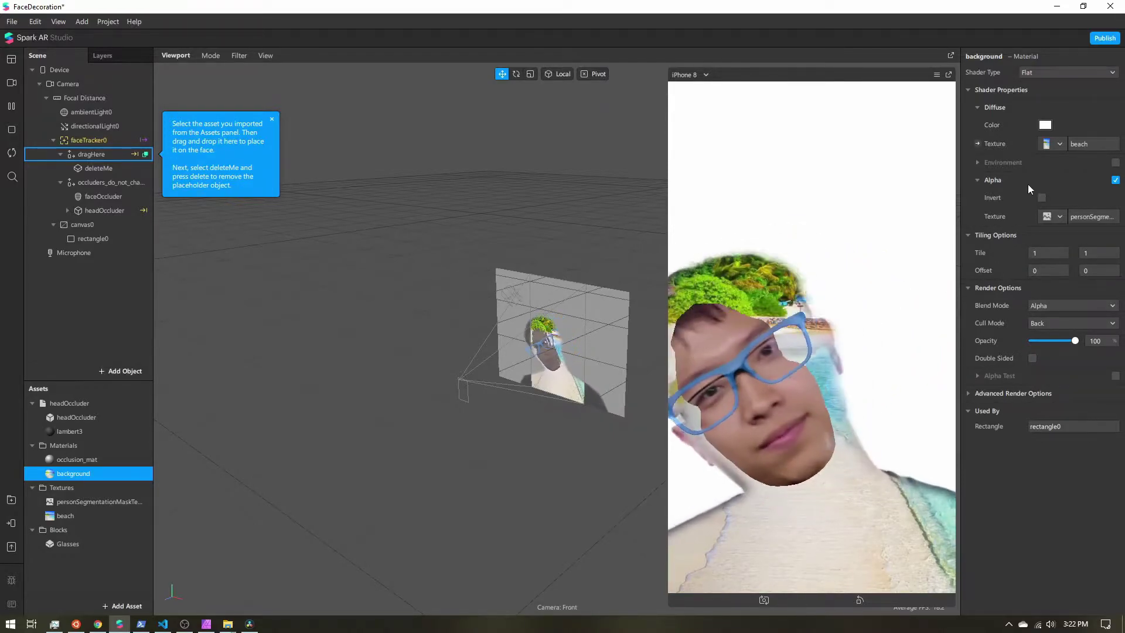
{"action": "left_click", "coordinate": [1042, 198]}
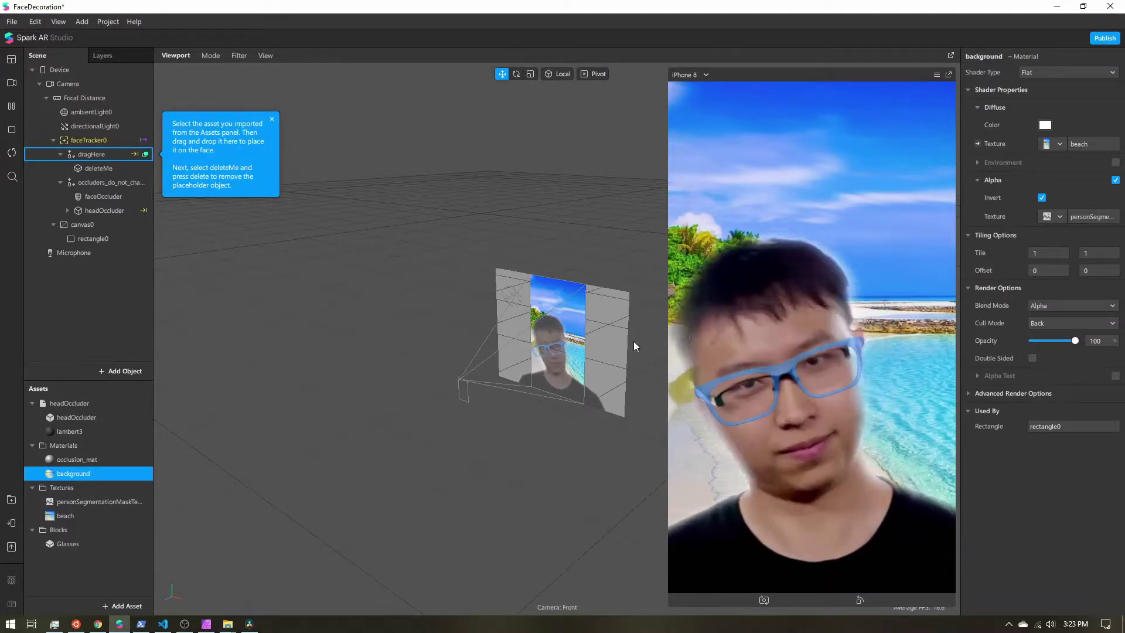
- Move canvas0 with its rectangle between directionalLight0 and faceTracker0 in the scene hierarchy
{"action": "scroll", "coordinate": [571, 356], "scroll_direction": "up", "scroll_amount": 5}
{"action": "left_click_drag", "start_coordinate": [543, 408], "coordinate": [443, 427]}
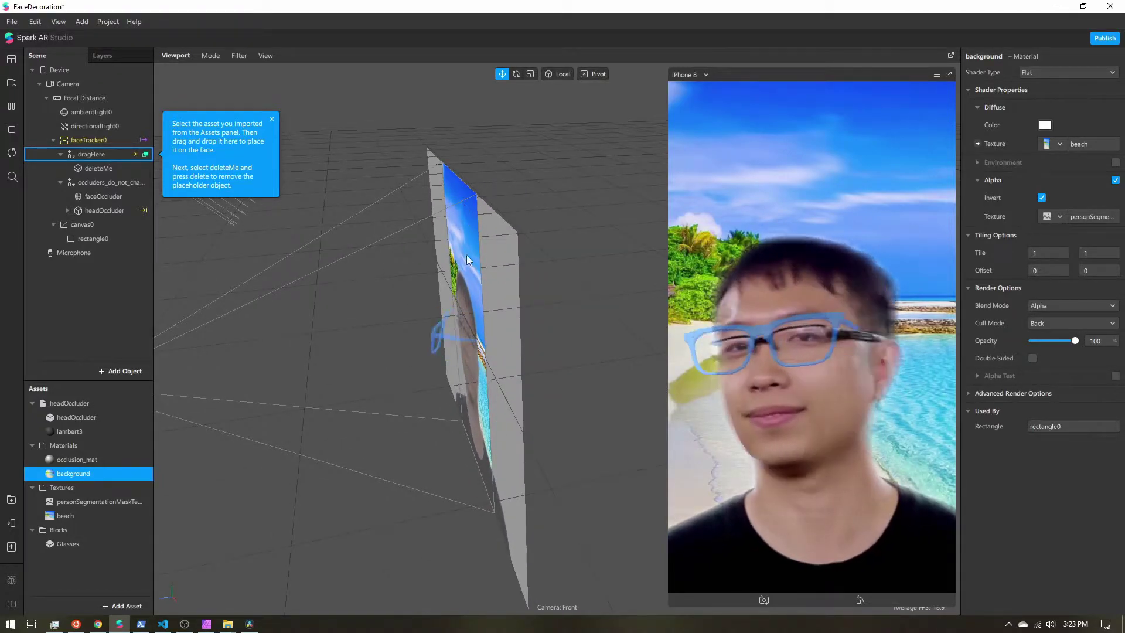
{"action": "mouse_move", "coordinate": [508, 338]}
{"action": "left_mouse_down"}
{"action": "mouse_move", "coordinate": [480, 478]}
{"action": "mouse_move", "coordinate": [498, 345]}
{"action": "left_mouse_up"}
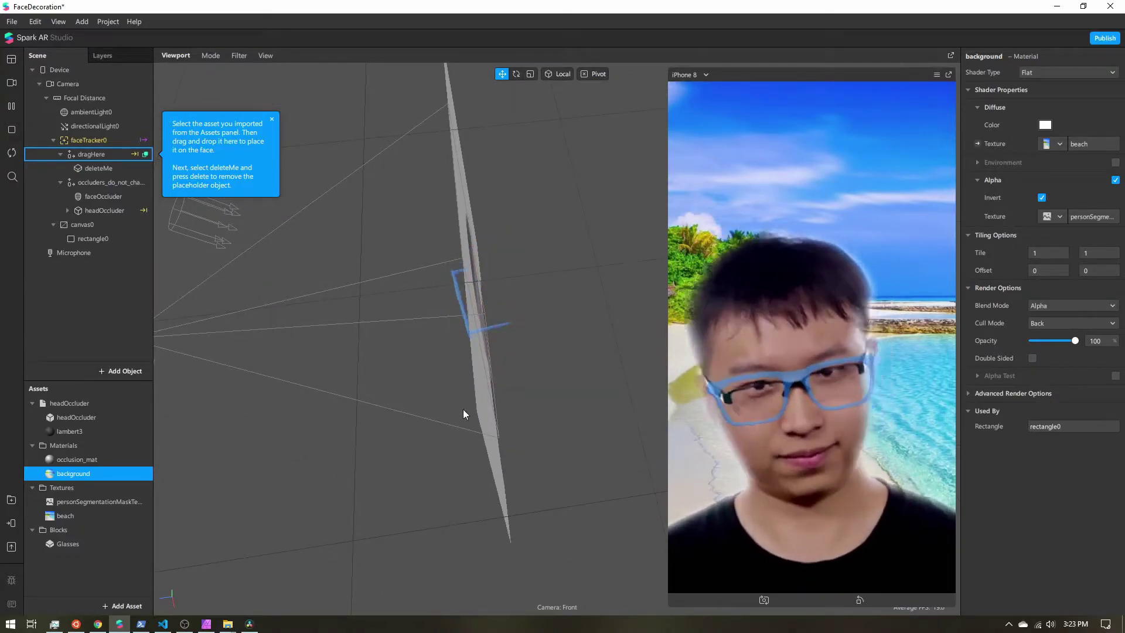
{"action": "left_click_drag", "start_coordinate": [463, 414], "coordinate": [533, 406]}
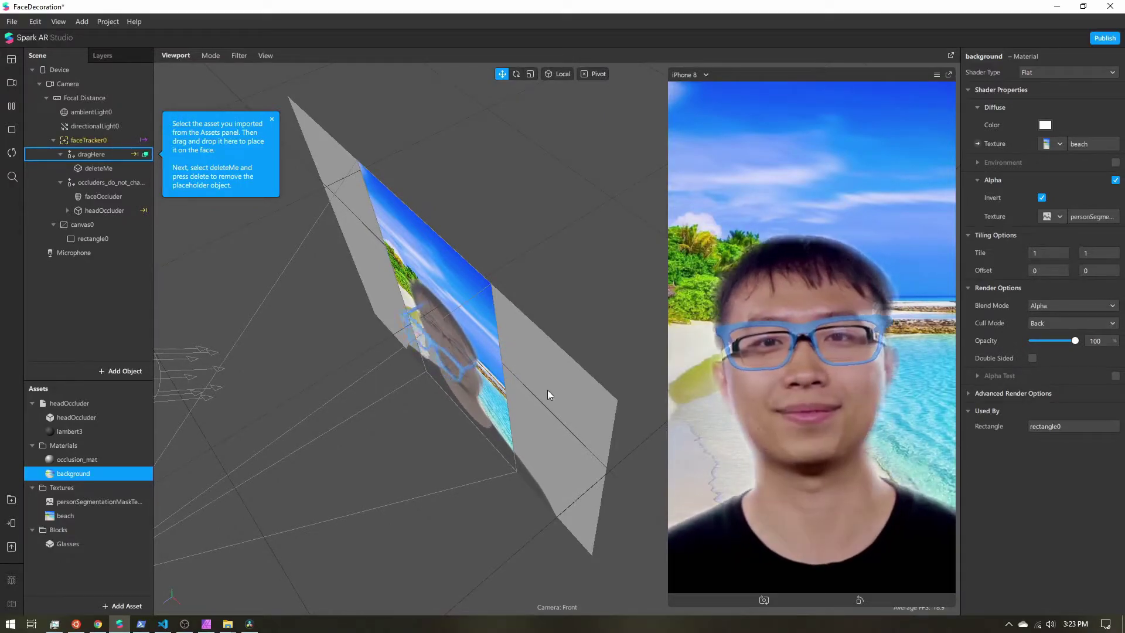
{"action": "left_click_drag", "start_coordinate": [547, 389], "coordinate": [426, 209]}
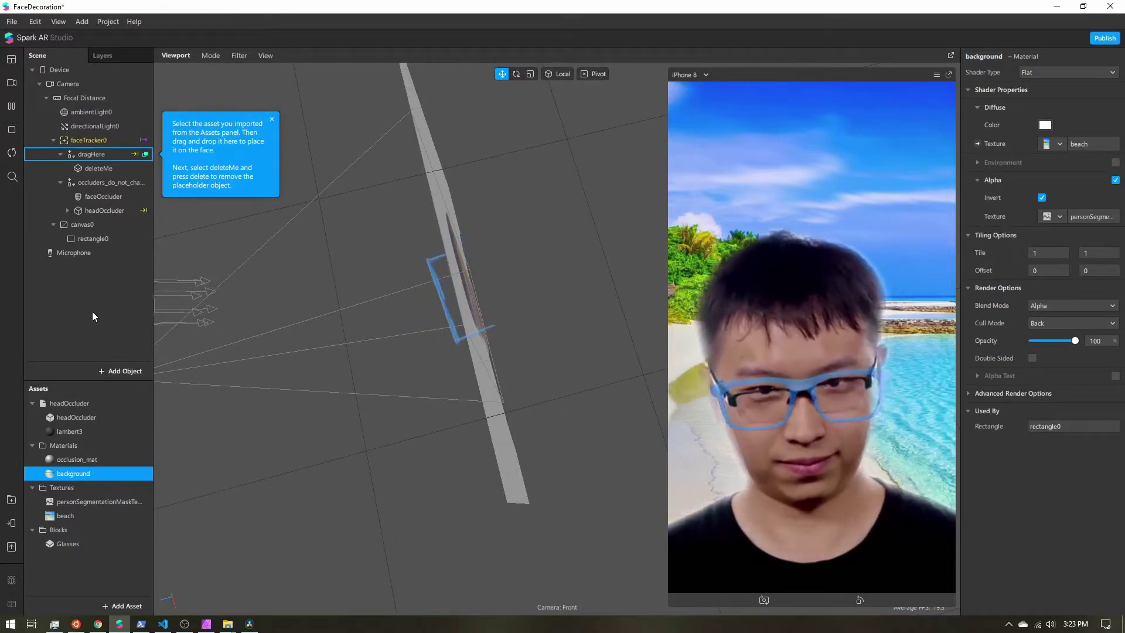
{"action": "left_click", "coordinate": [80, 223]}
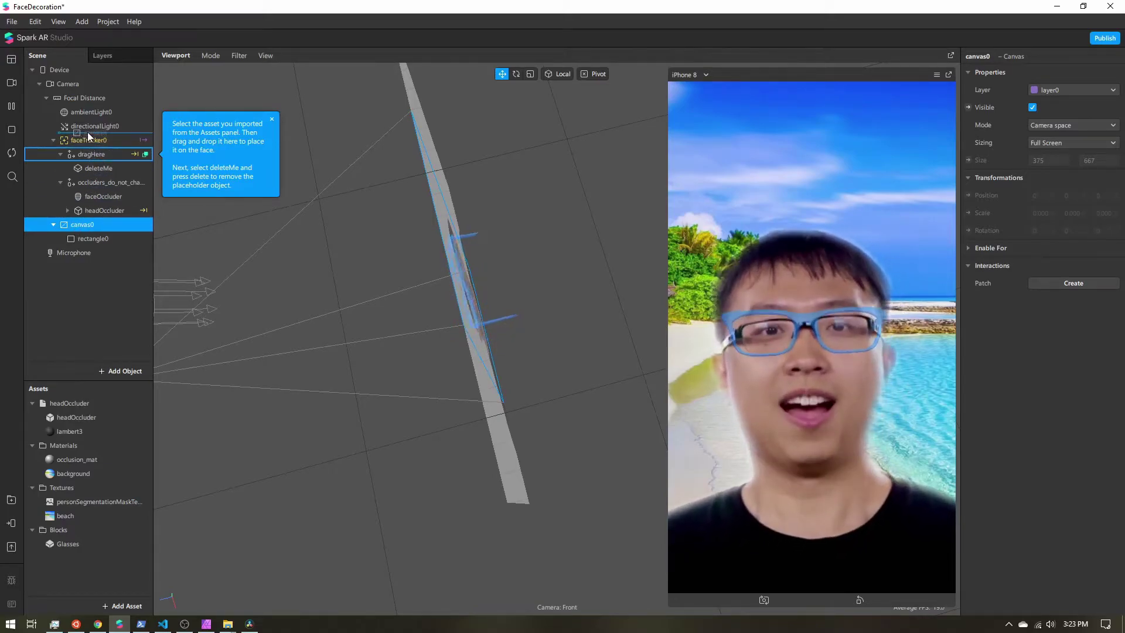
{"action": "left_click_drag", "start_coordinate": [87, 132], "coordinate": [86, 132]}
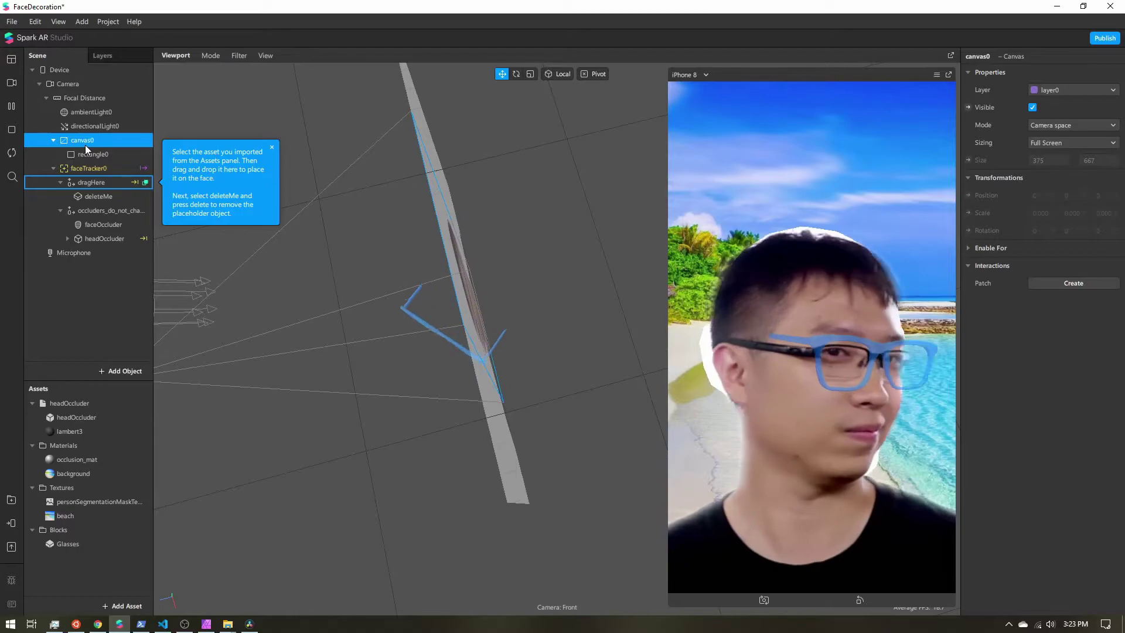
- Turn off Write to Depth in the background material's advanced render options
{"action": "left_click_drag", "start_coordinate": [438, 431], "coordinate": [481, 351]}
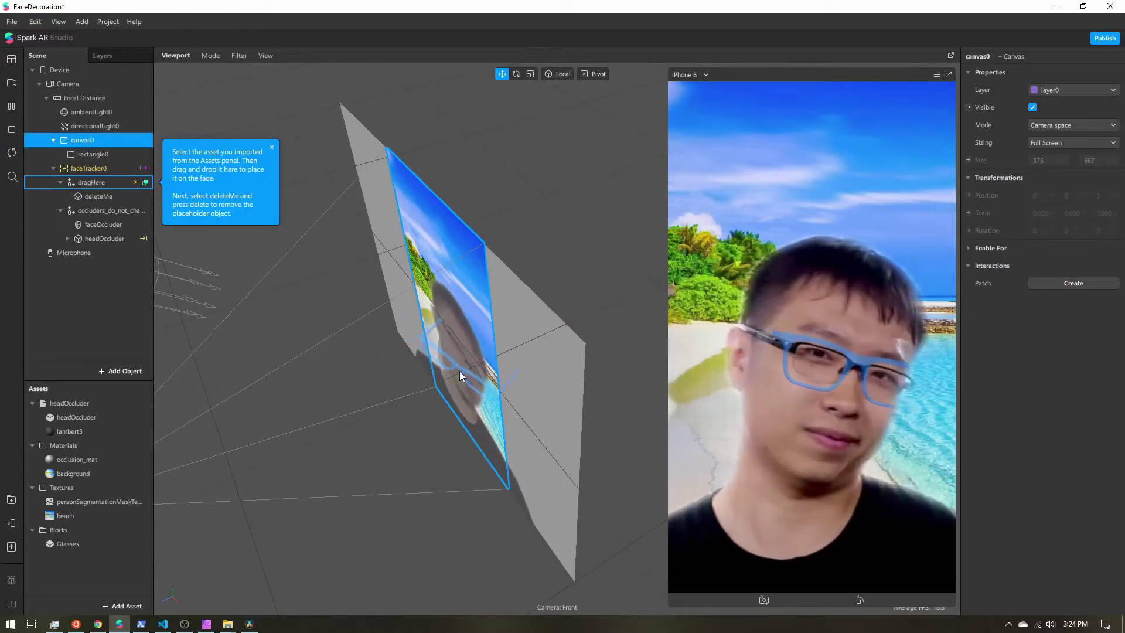
{"action": "left_click", "coordinate": [75, 473]}
{"action": "left_click", "coordinate": [968, 356]}
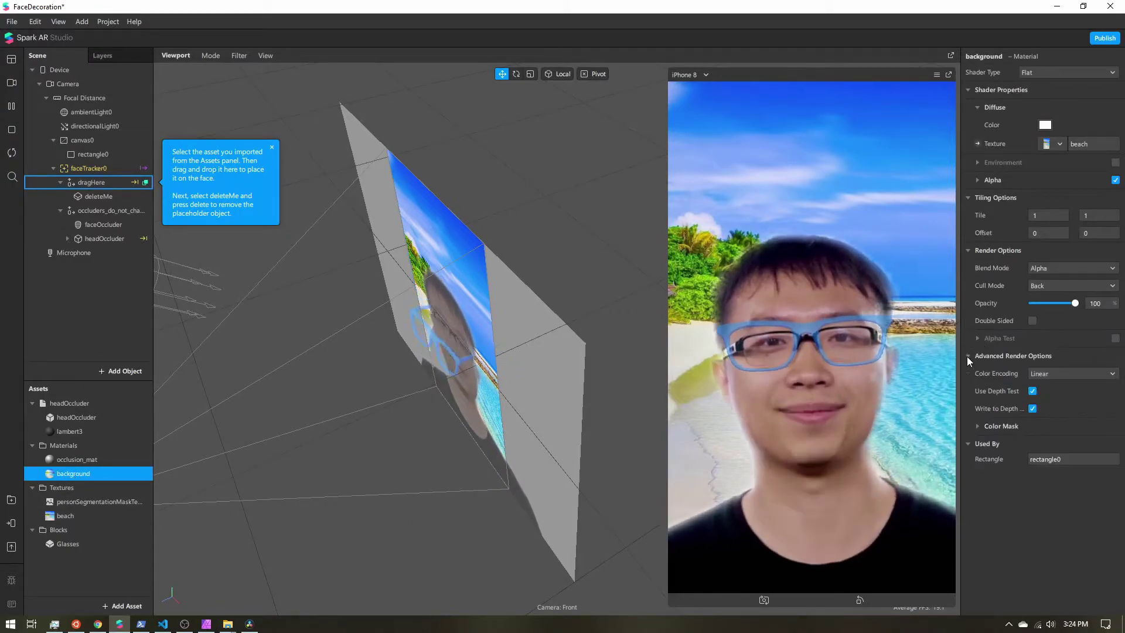
{"action": "left_click", "coordinate": [1033, 409]}
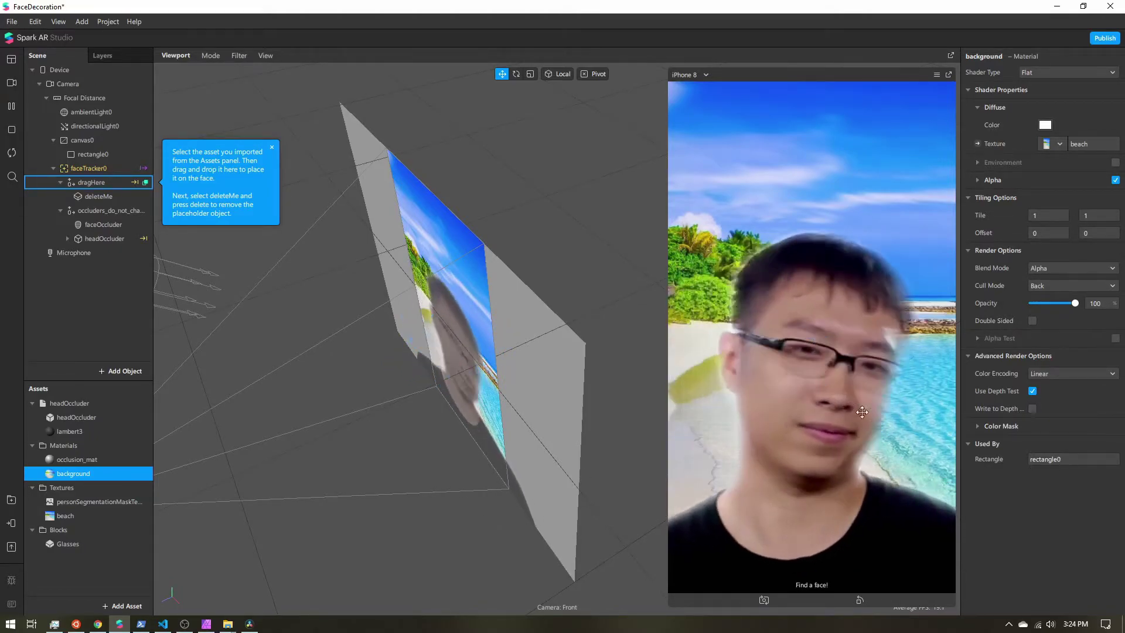
- Turn off Use Depth Test in the background material's advanced render options
{"action": "left_click_drag", "start_coordinate": [385, 495], "coordinate": [487, 434]}
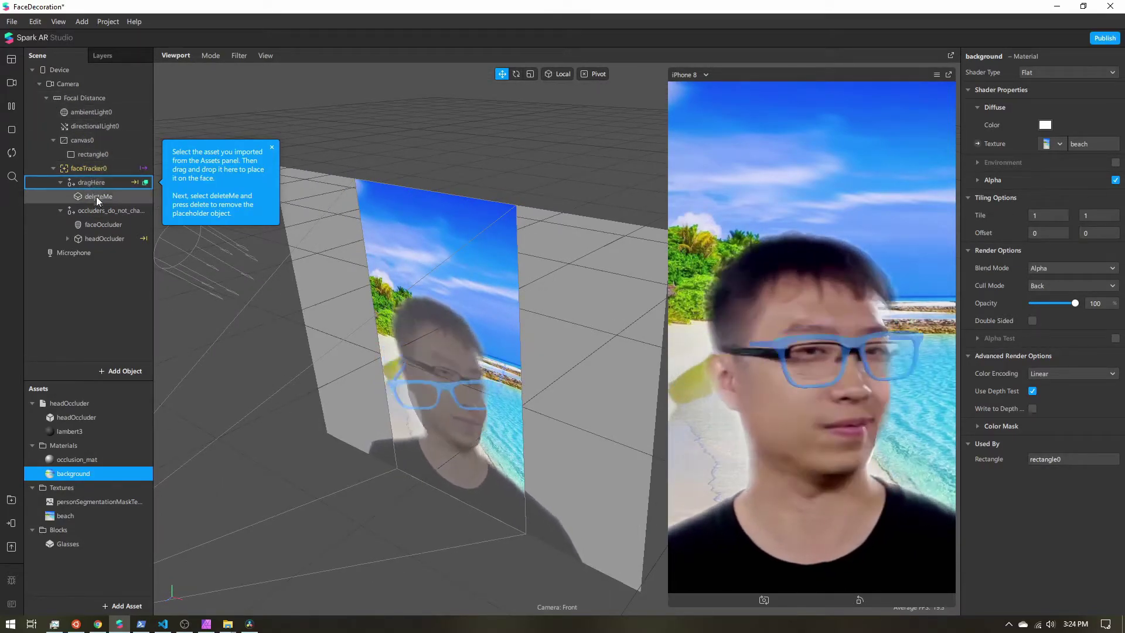
{"action": "left_click_drag", "start_coordinate": [562, 448], "coordinate": [518, 445]}
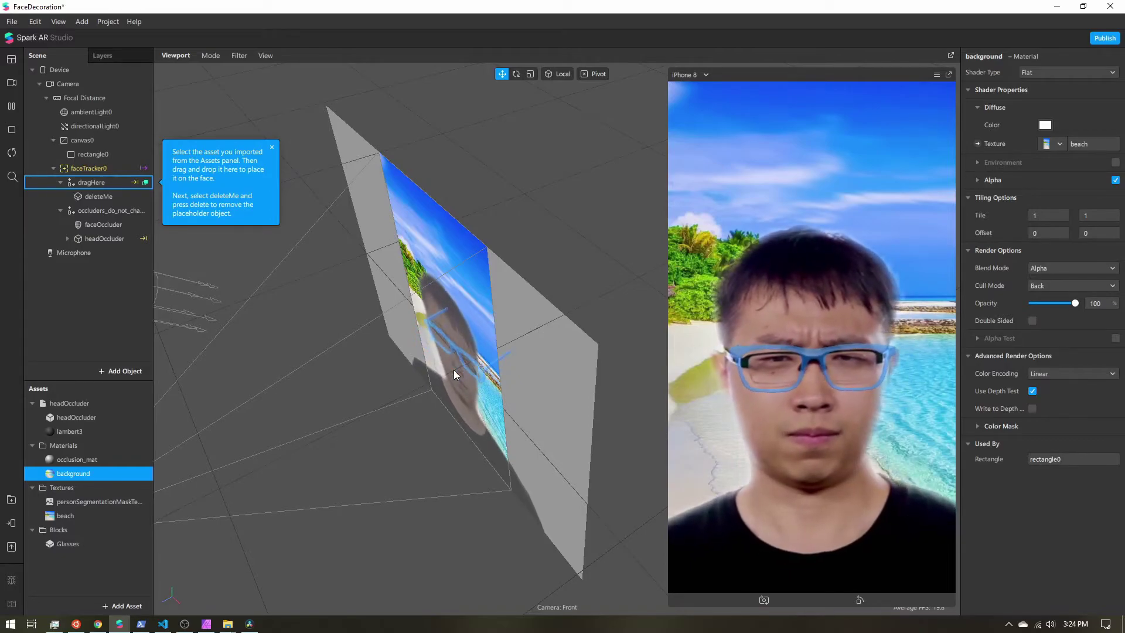
{"action": "left_click_drag", "start_coordinate": [490, 446], "coordinate": [430, 341]}
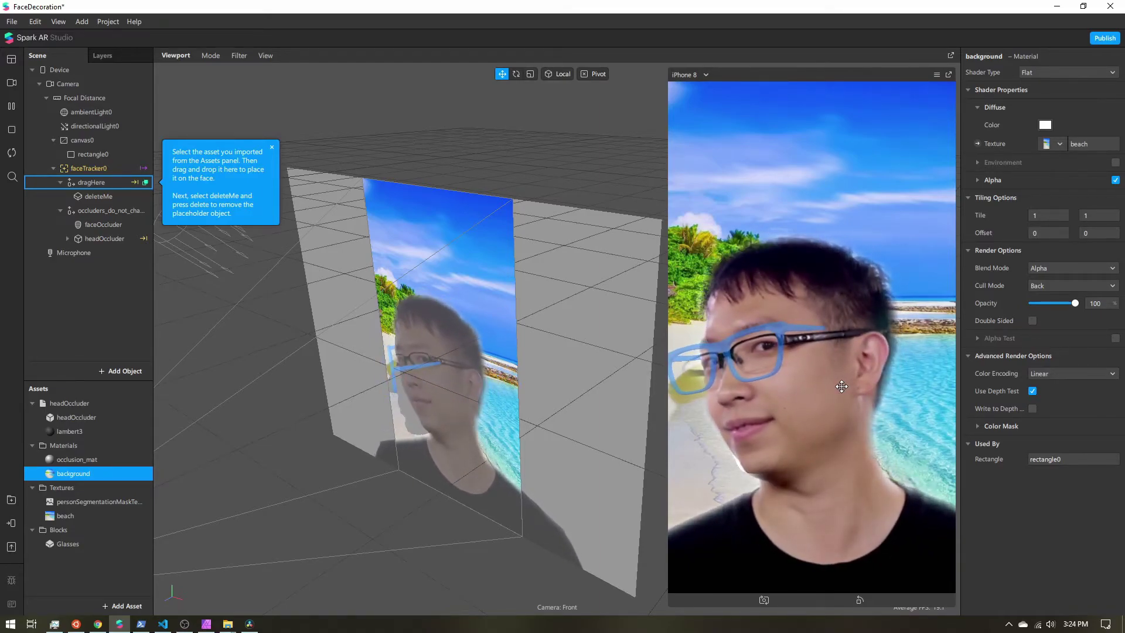
{"action": "left_click", "coordinate": [95, 226]}
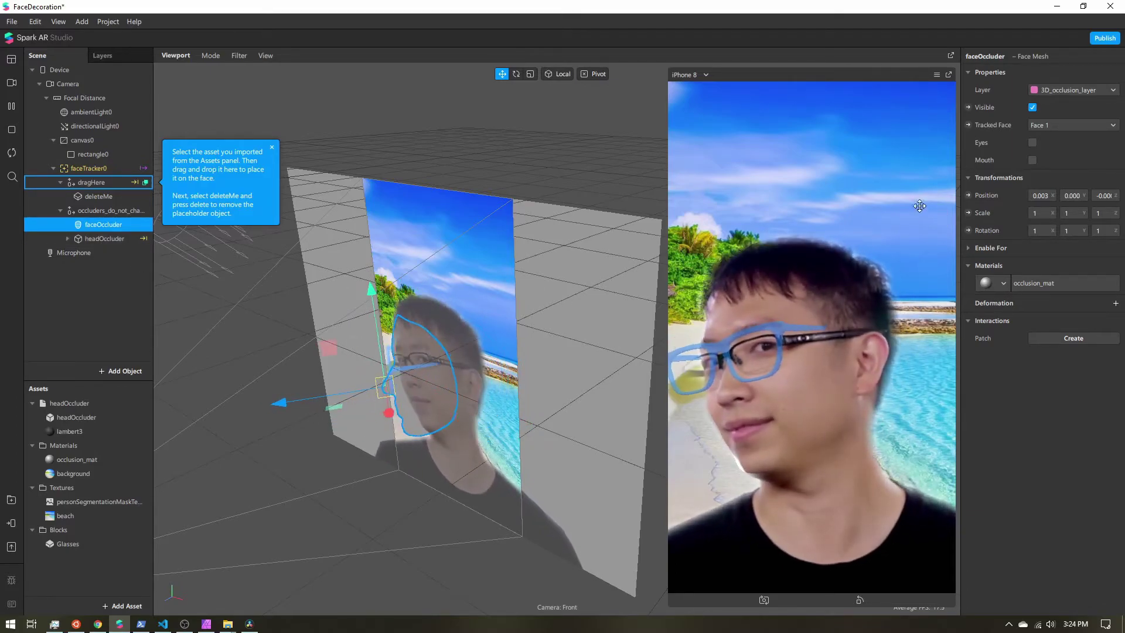
{"action": "left_click", "coordinate": [74, 473]}
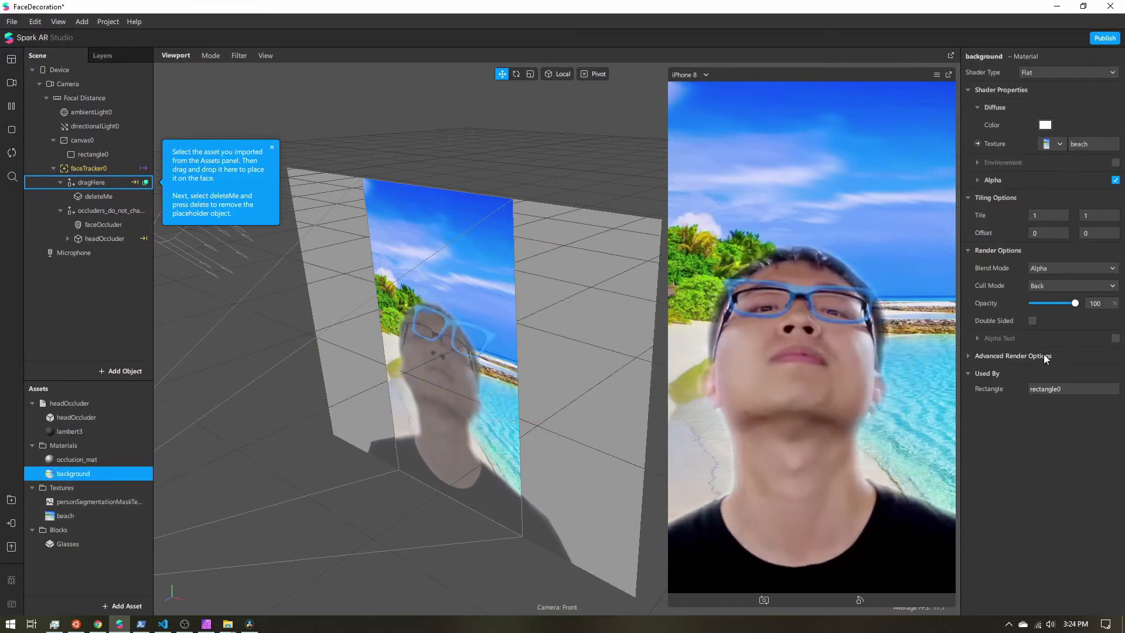
{"action": "left_click", "coordinate": [989, 355]}
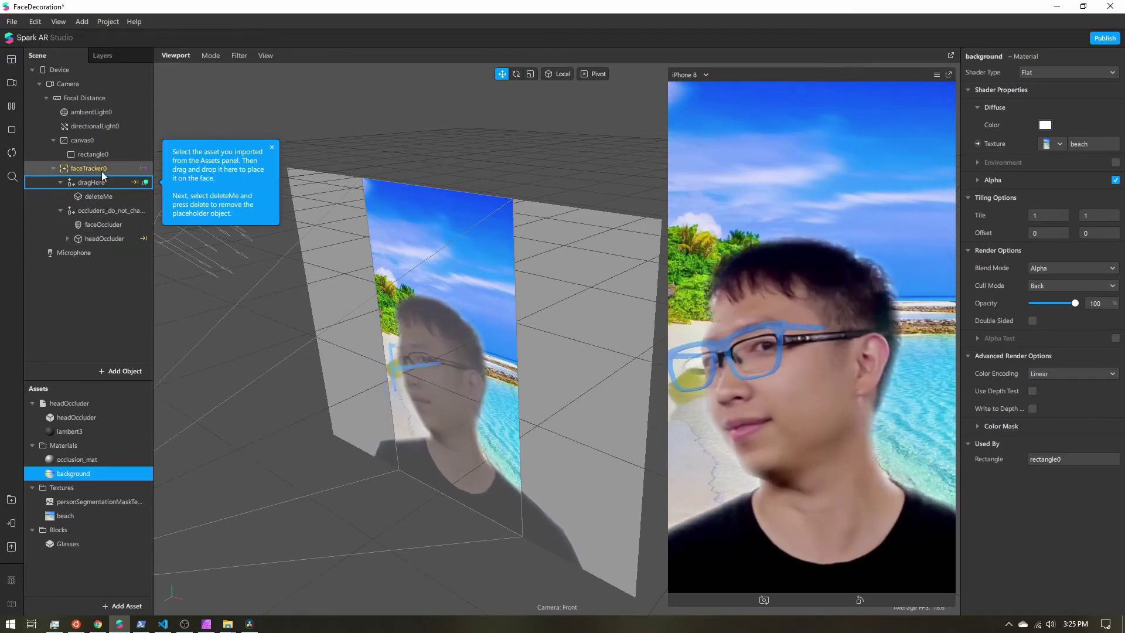
- Review rectangle0's properties and the background material's Alpha settings, including Invert and the mask texture
{"action": "left_click", "coordinate": [103, 155]}
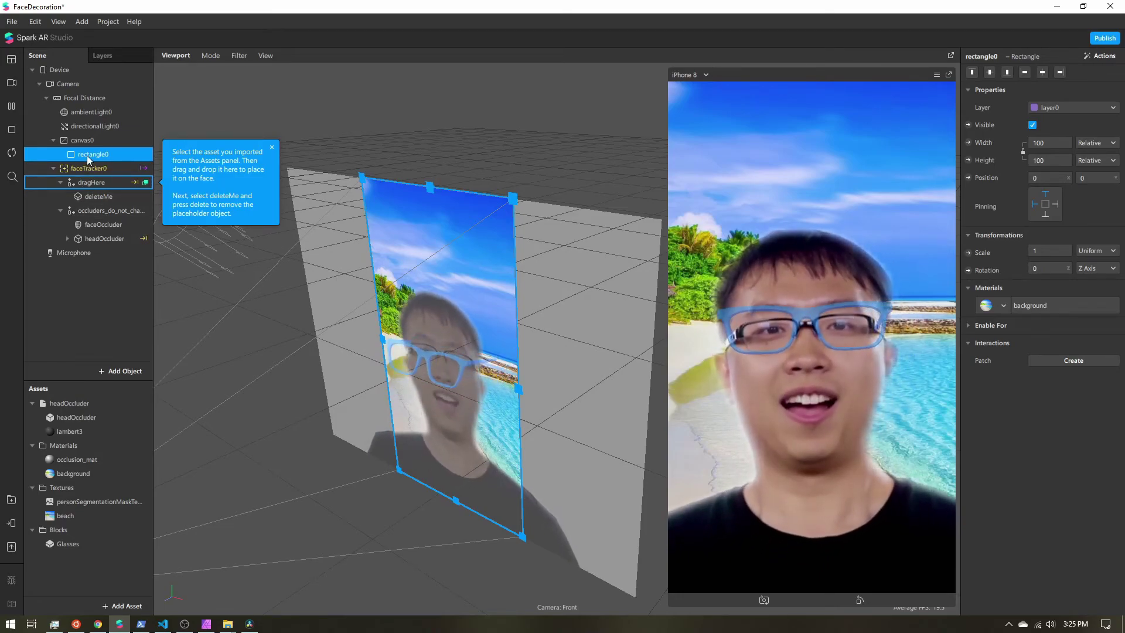
{"action": "left_click", "coordinate": [86, 475]}
{"action": "left_click", "coordinate": [980, 181]}
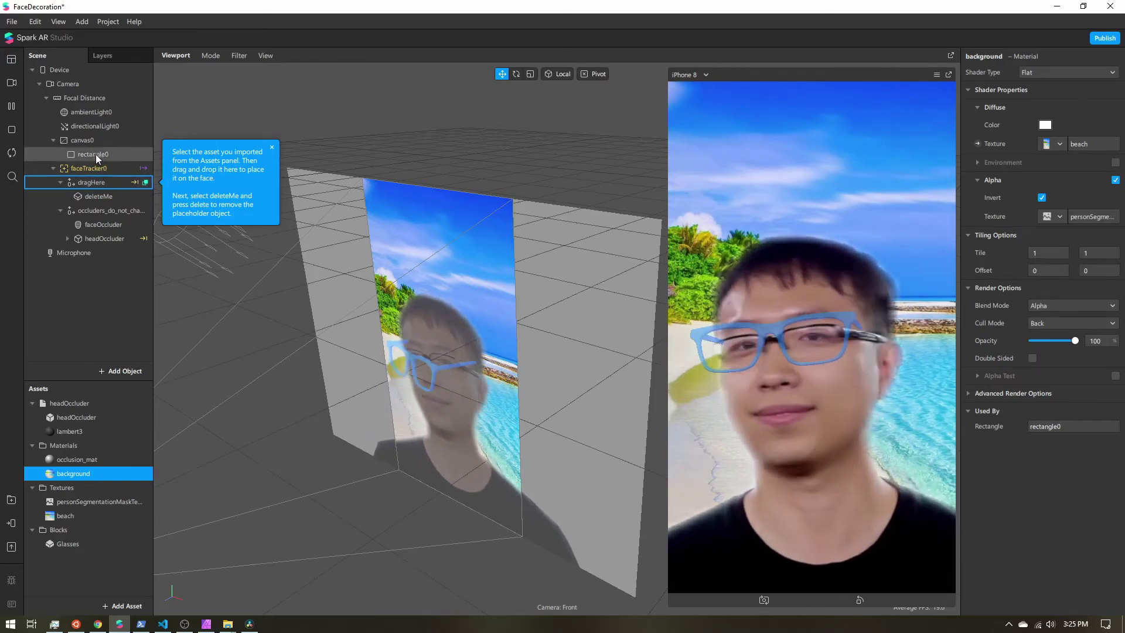
- Check the effect's layer order and dismiss the instruction tip attached to dragHere in the scene hierarchy
{"action": "left_click", "coordinate": [118, 55]}
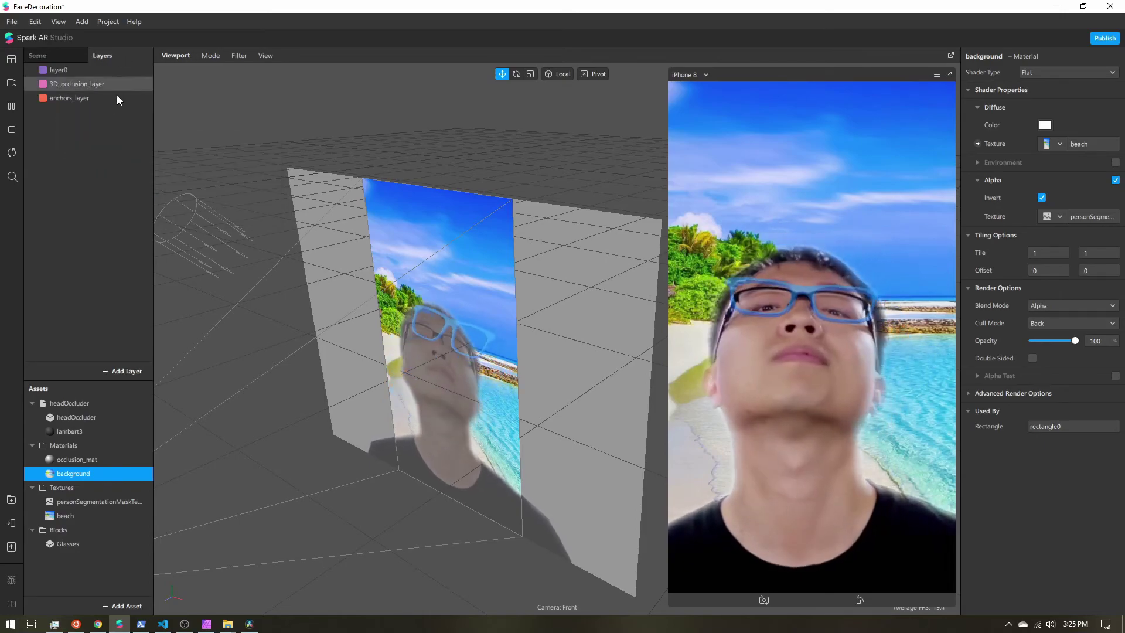
{"action": "left_click", "coordinate": [44, 53]}
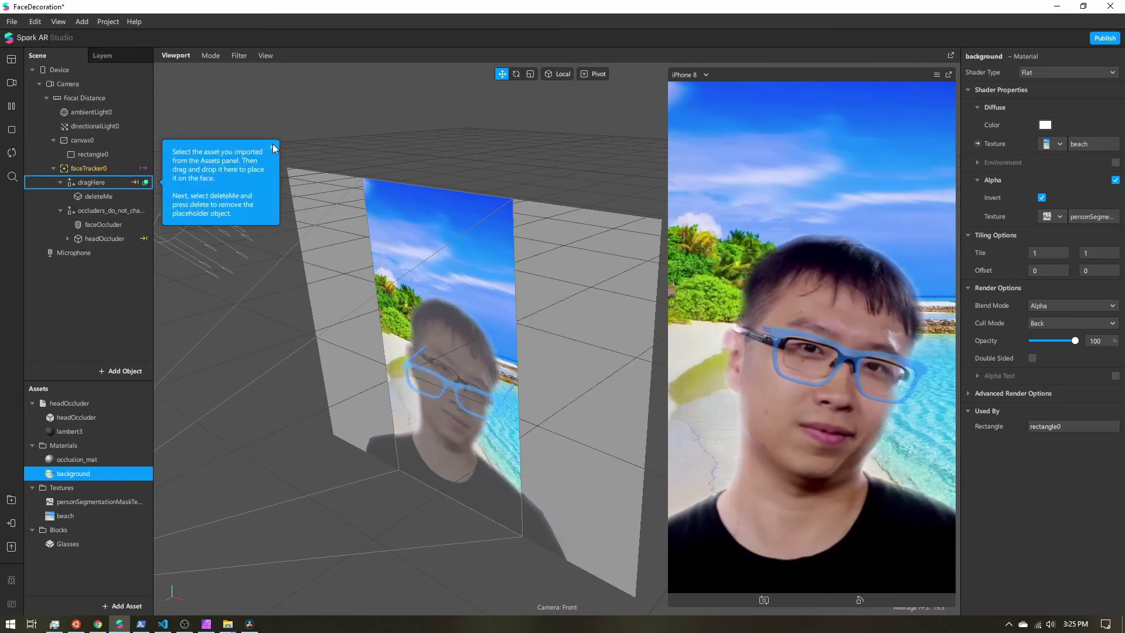
{"action": "left_click", "coordinate": [272, 147]}
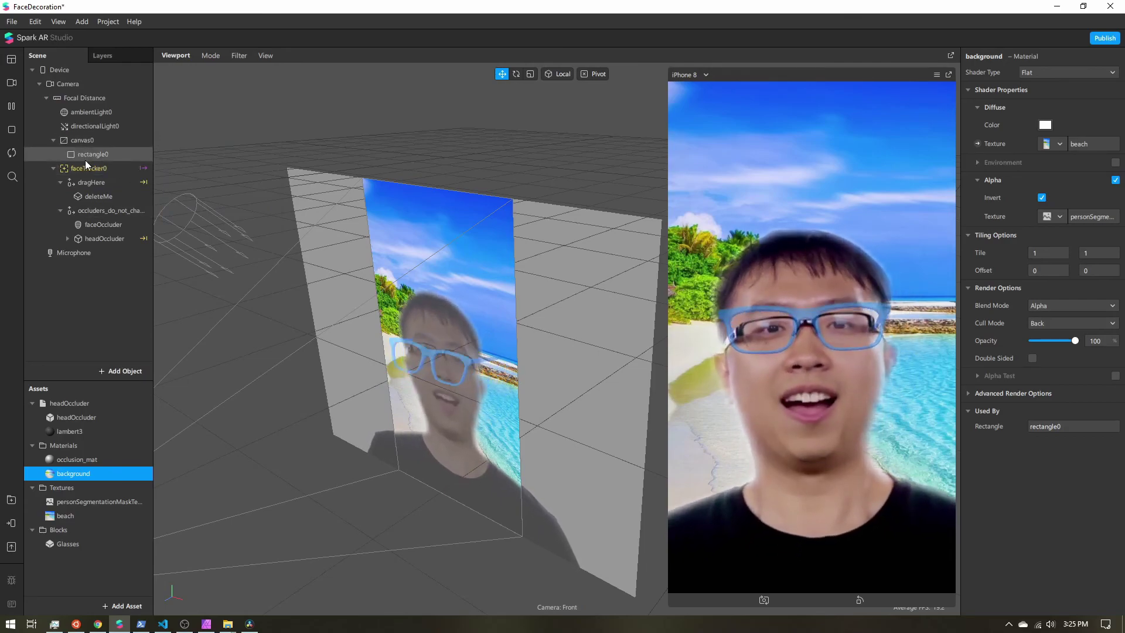